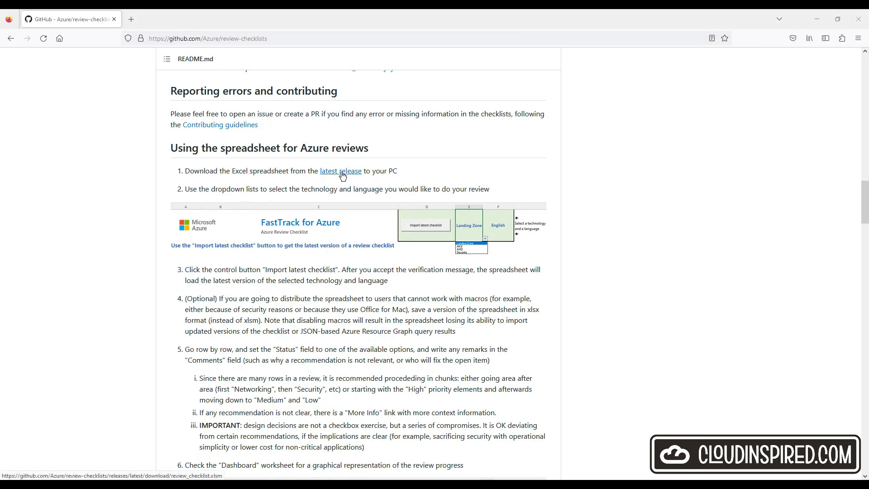
- Download the Azure review checklist spreadsheet from the GitHub latest release
left_click(341, 173)
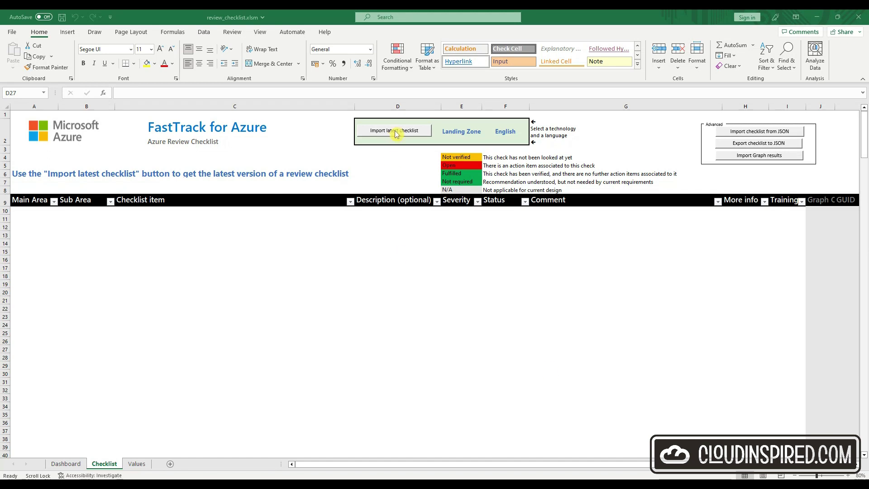
left_click(477, 132)
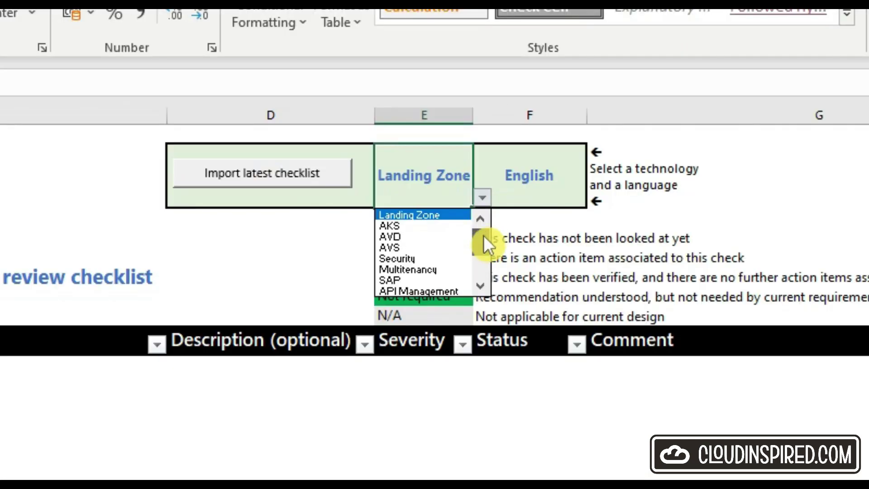
left_click_drag(481, 236, 479, 263)
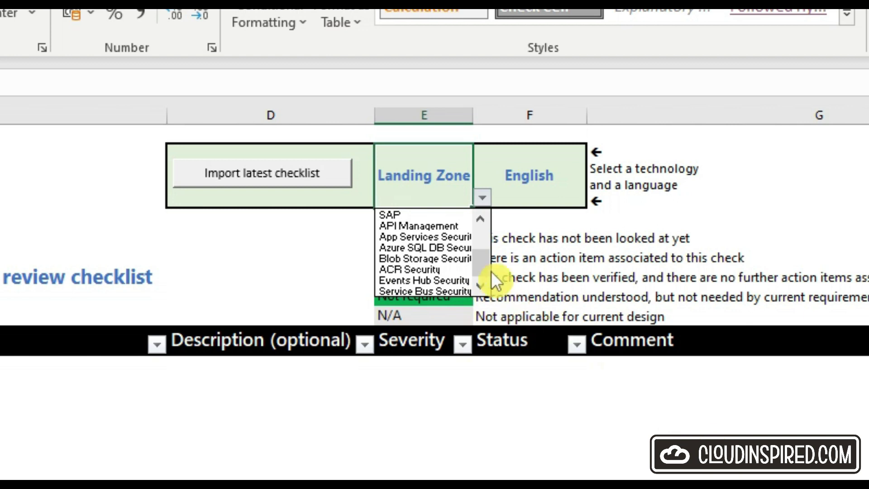
left_click_drag(485, 264, 491, 231)
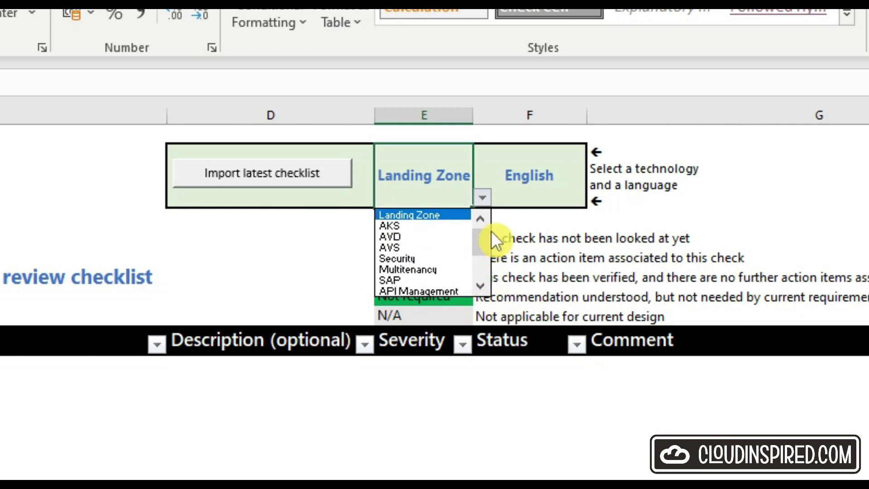
left_click(446, 215)
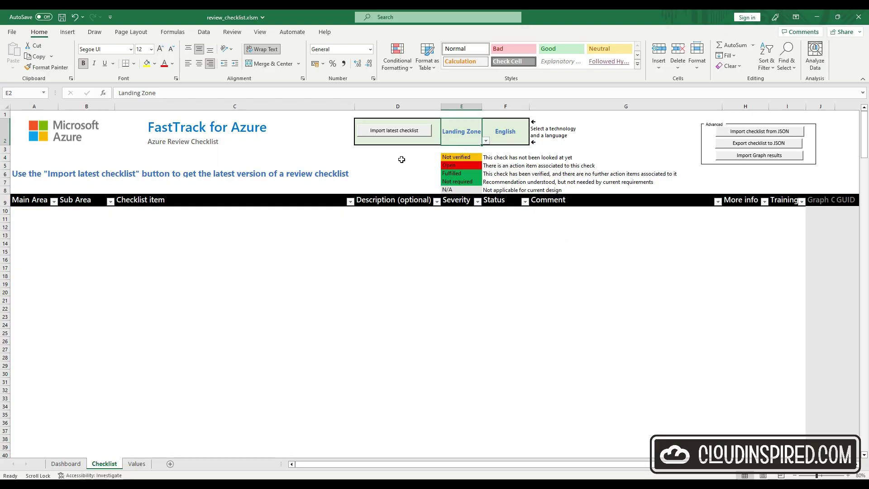
- Import the latest Azure Landing Zone checklist items into the review table
left_click(396, 133)
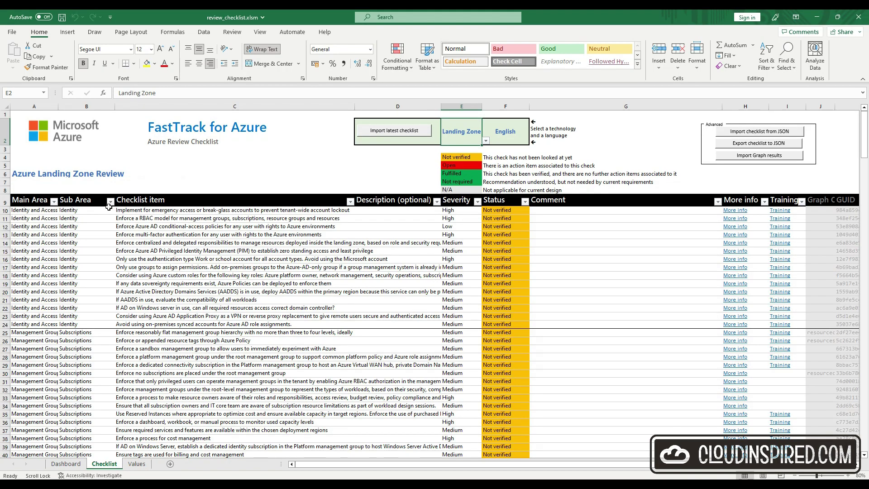
- Filter Sub Area to Hub and spoke only, then open the first check's Training page
left_click(111, 201)
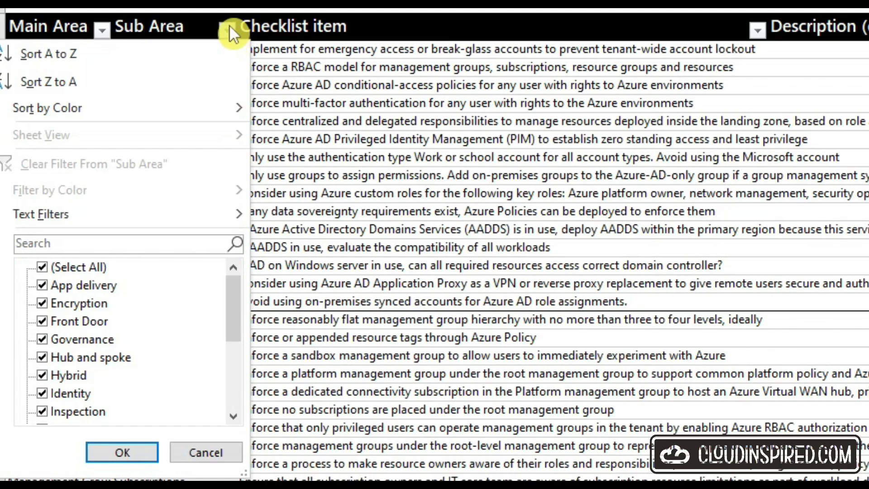
mouse_move(237, 287)
left_mouse_down()
mouse_move(235, 367)
mouse_move(233, 296)
left_mouse_up()
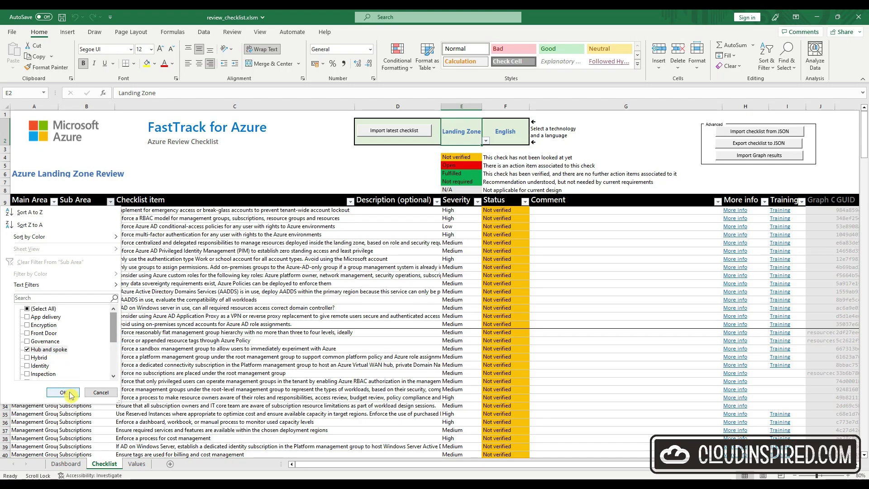
left_click(66, 392)
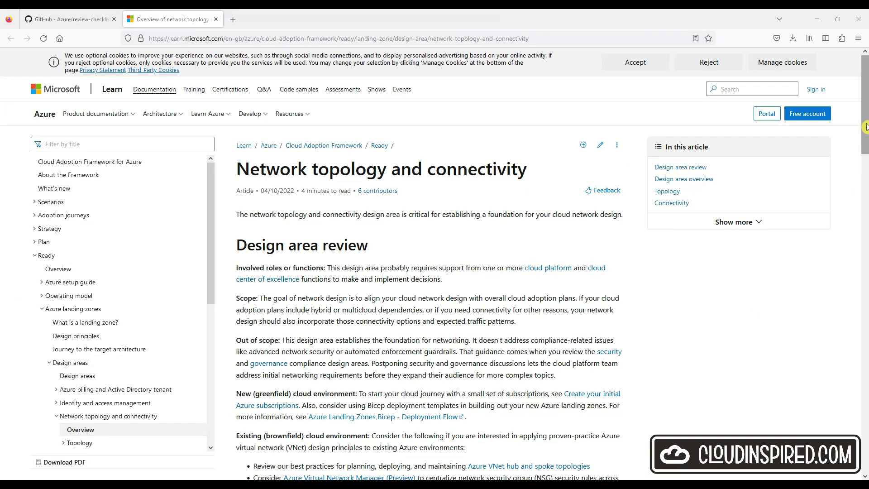
mouse_move(866, 126)
left_mouse_down()
mouse_move(866, 316)
mouse_move(866, 55)
left_mouse_up()
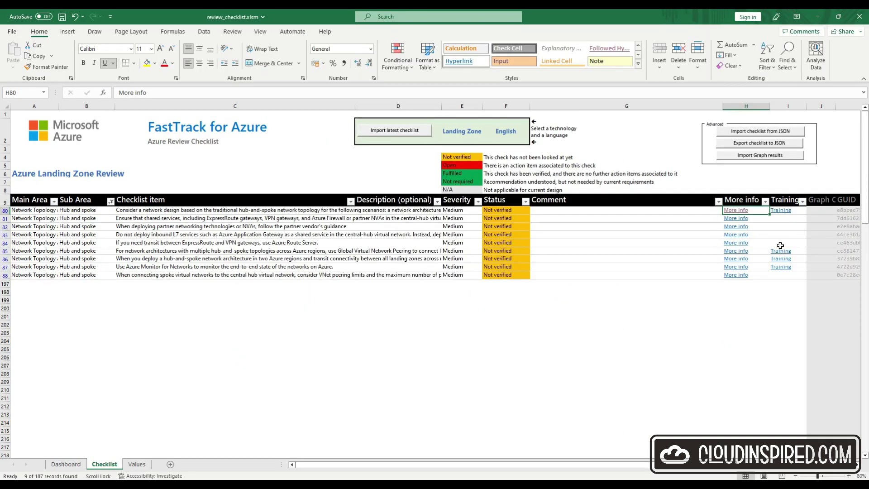
left_click(780, 210)
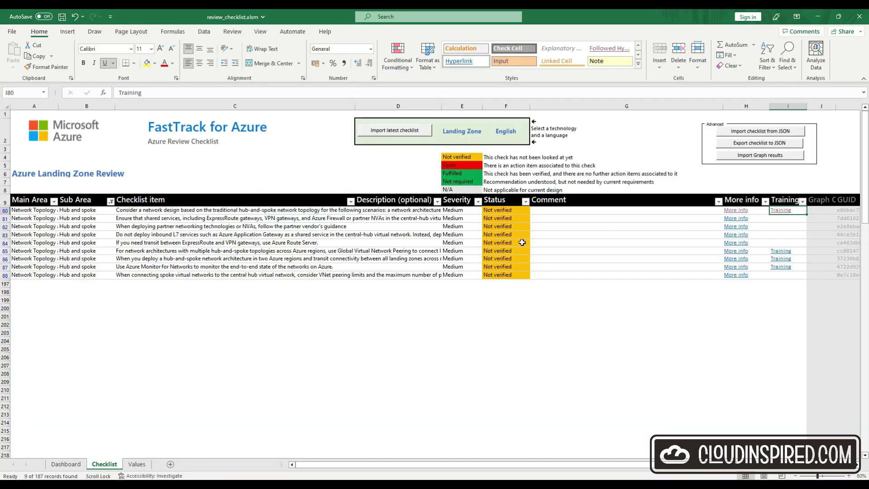
- Set the checks in F80 and F87 to Fulfilled, then view the Dashboard sheet
left_click(519, 210)
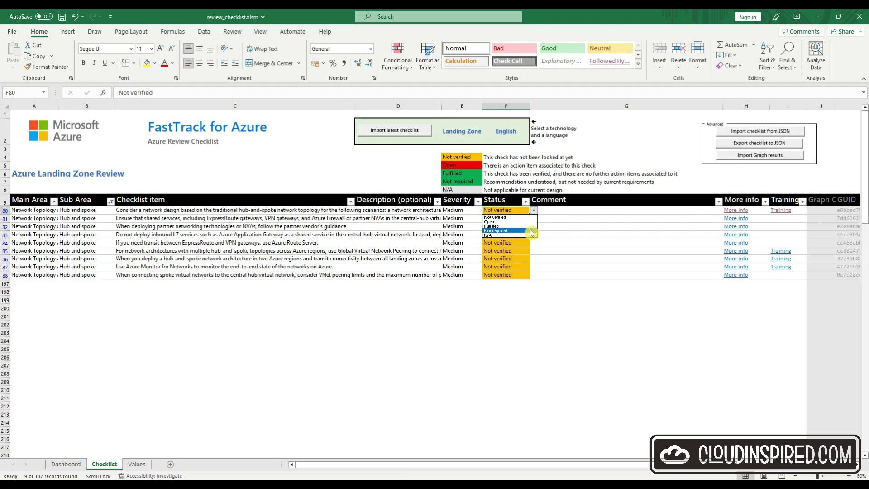
left_click(531, 225)
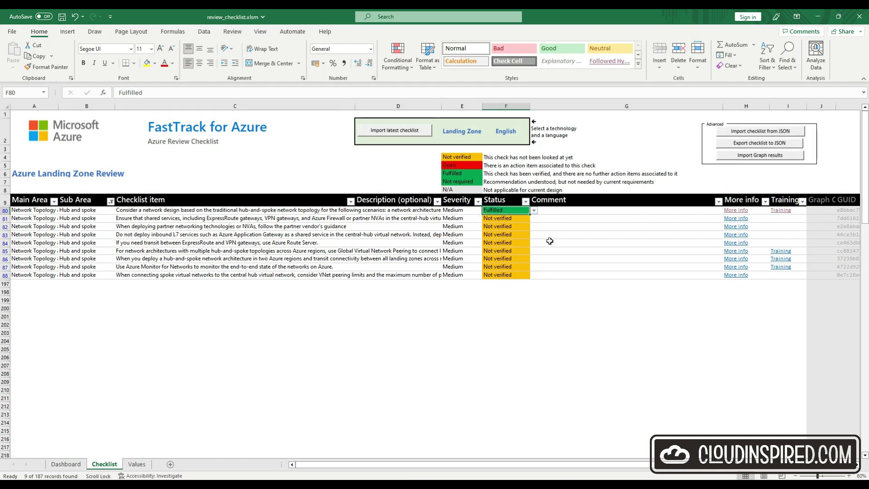
left_click(526, 266)
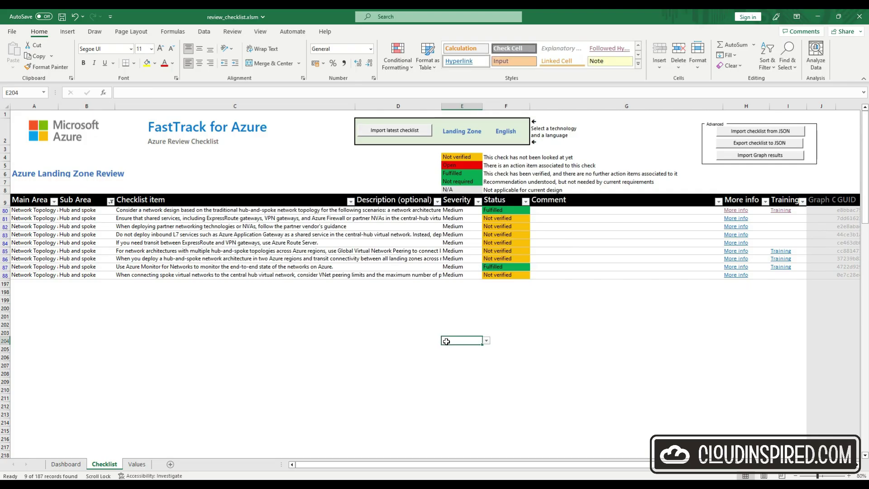
left_click(68, 466)
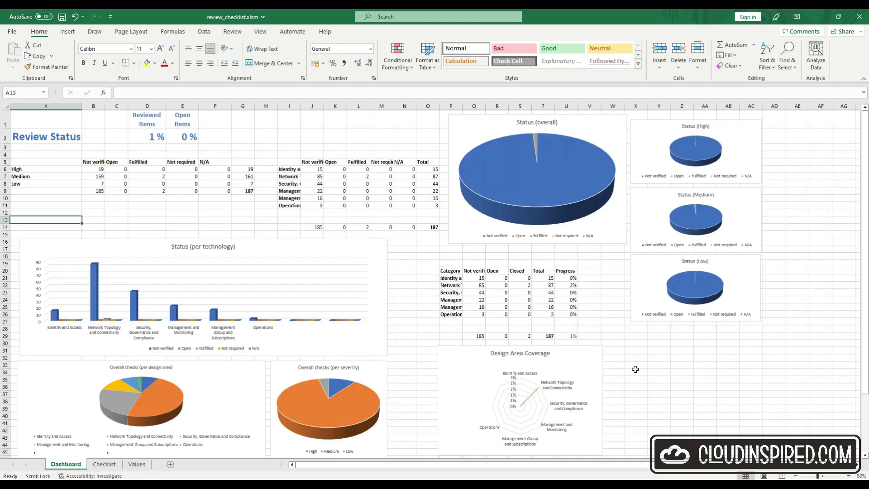
- Widen Dashboard column P, then go back to the Checklist sheet
left_click_drag(462, 107, 543, 106)
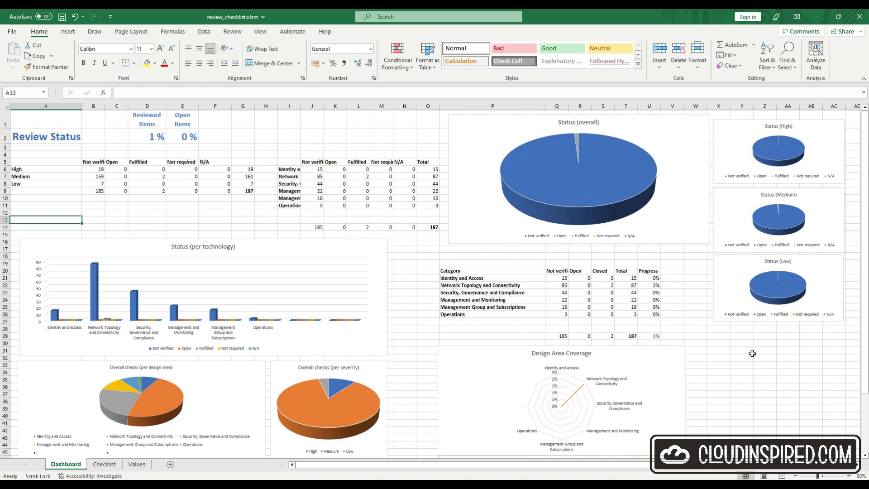
scroll(751, 350, "down", 6)
scroll(751, 351, "down", 4)
scroll(752, 351, "up", 4)
scroll(751, 351, "up", 6)
left_click(105, 465)
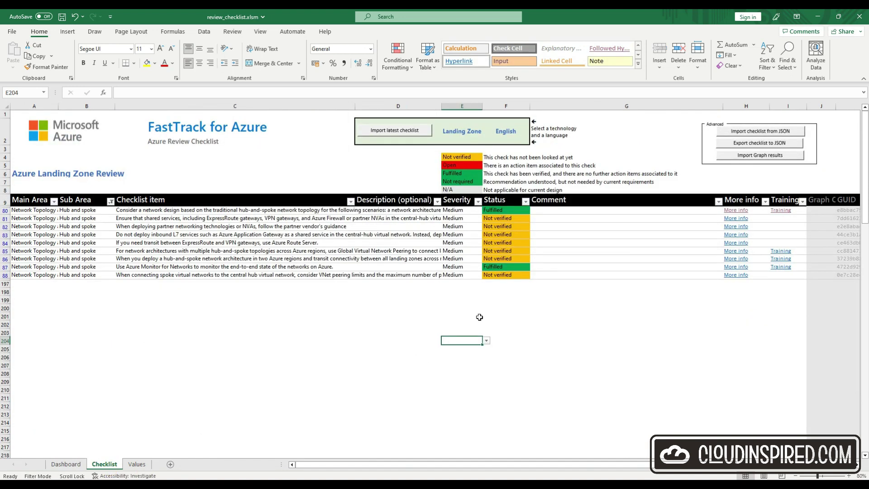